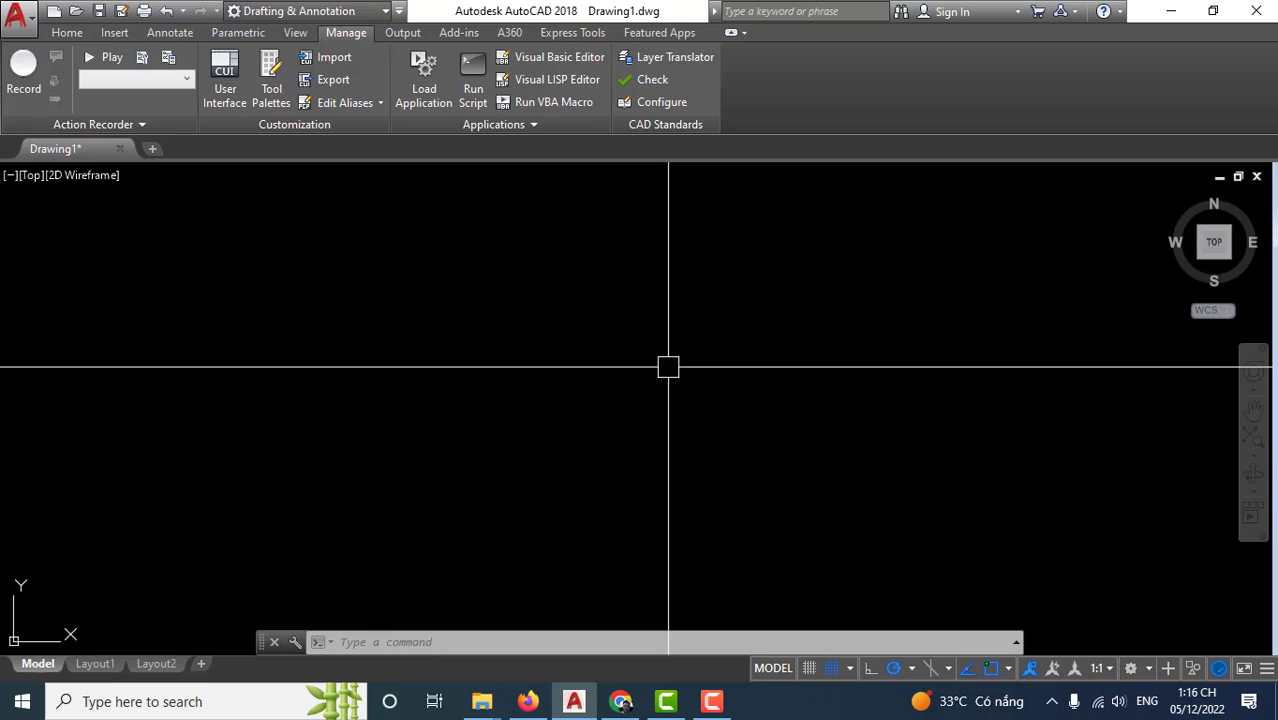
Step: Turn on time-sensitive right-click with a 250 ms long-click duration in Options and apply it
{"action": "type", "text": "O"}
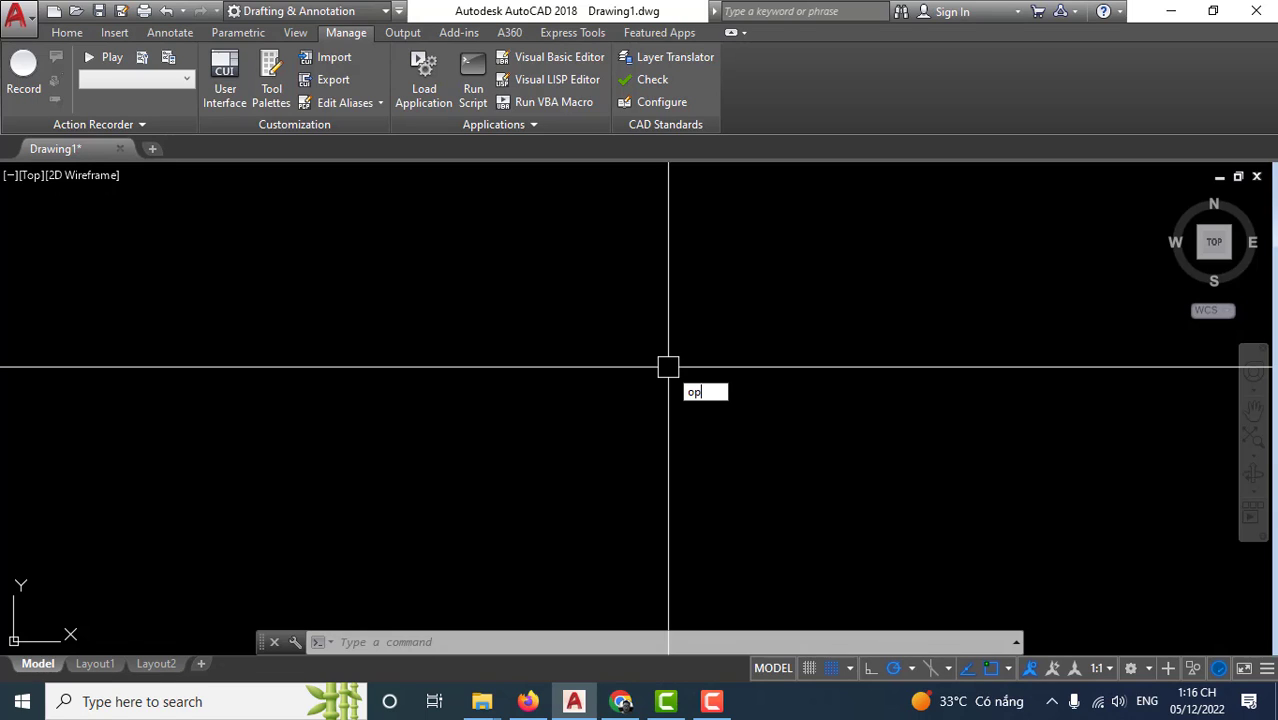
{"action": "type", "text": "P"}
{"action": "key", "text": "Return"}
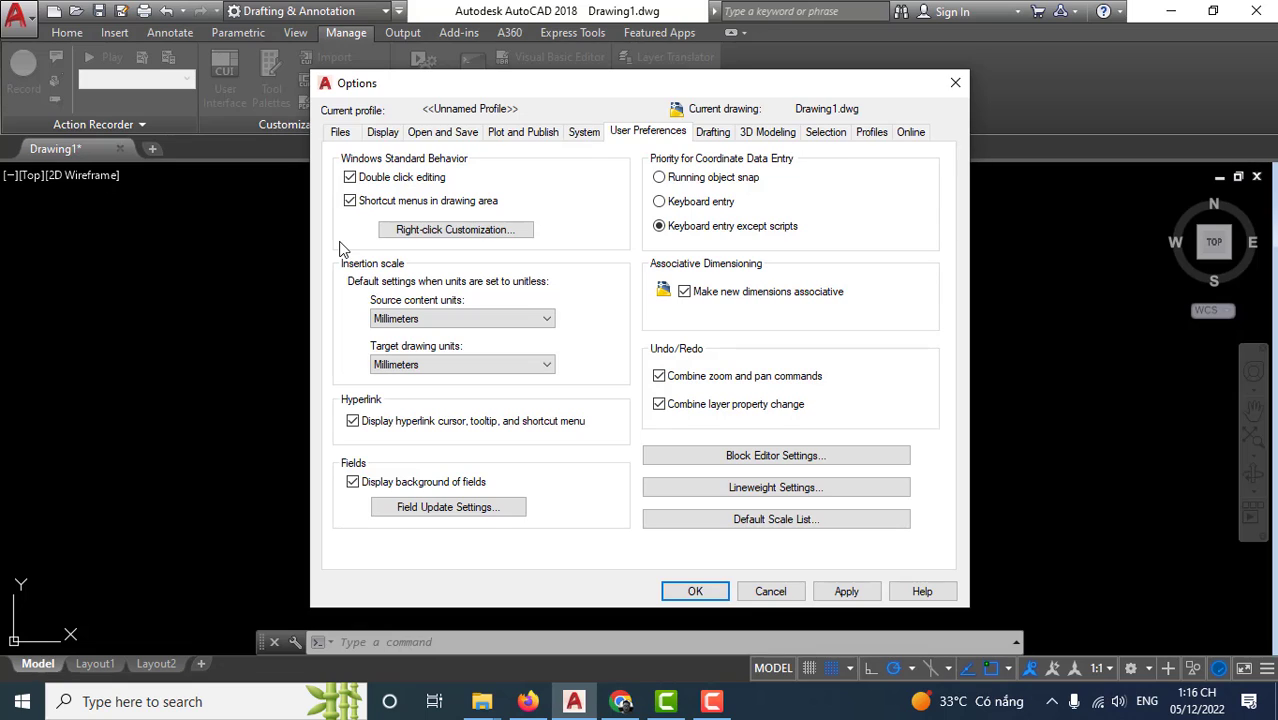
{"action": "left_click_drag", "start_coordinate": [358, 201], "coordinate": [543, 258]}
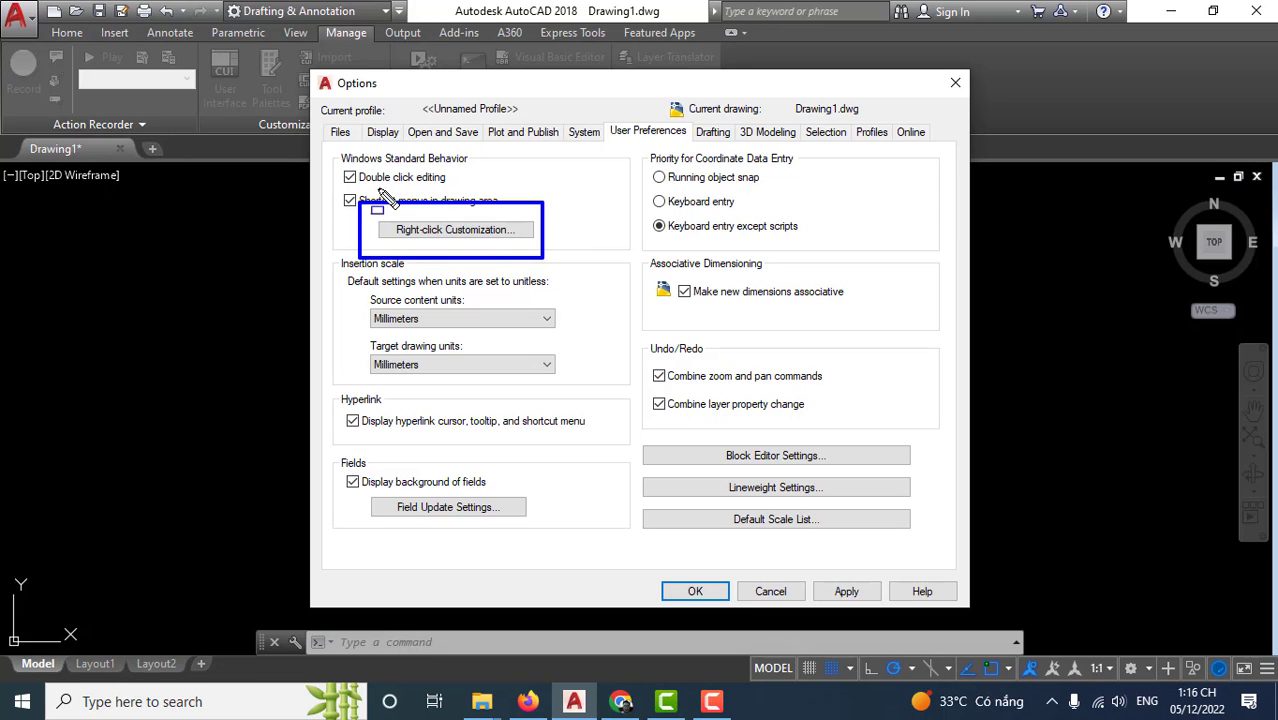
{"action": "key", "text": "Escape"}
{"action": "left_click", "coordinate": [430, 232]}
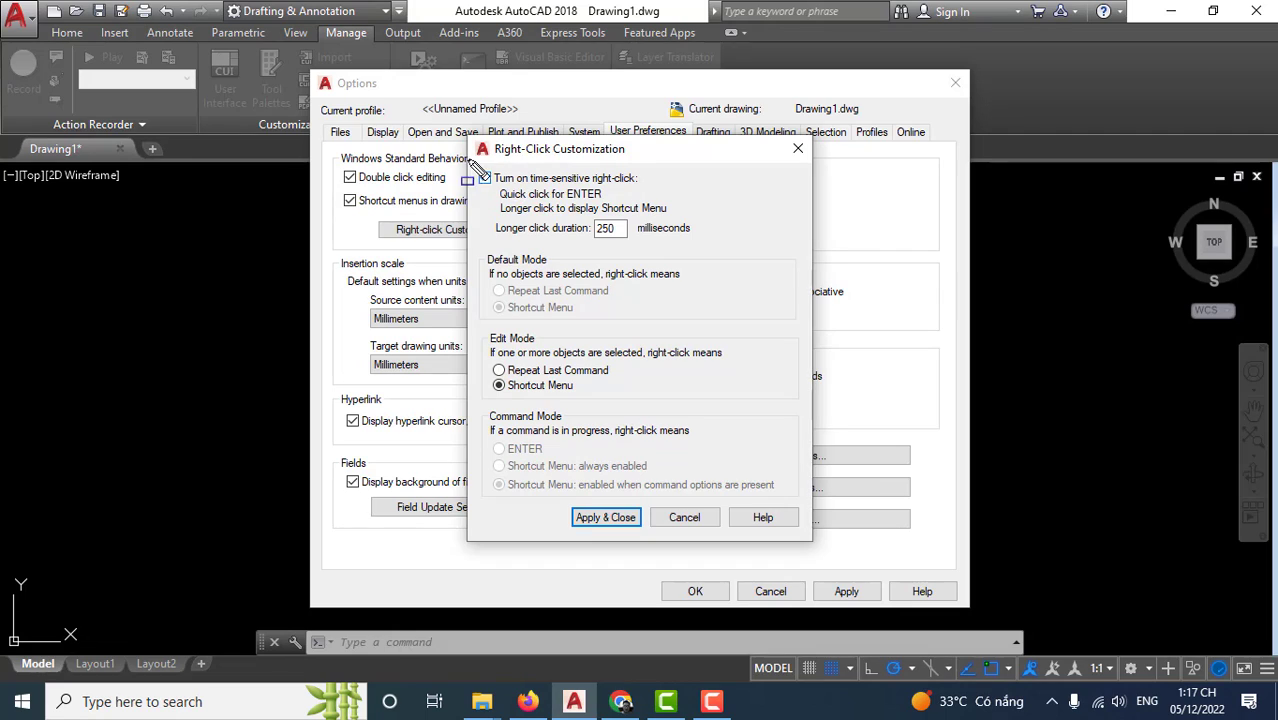
{"action": "mouse_move", "coordinate": [466, 159]}
{"action": "left_mouse_down"}
{"action": "mouse_move", "coordinate": [568, 195]}
{"action": "mouse_move", "coordinate": [651, 193]}
{"action": "left_mouse_up"}
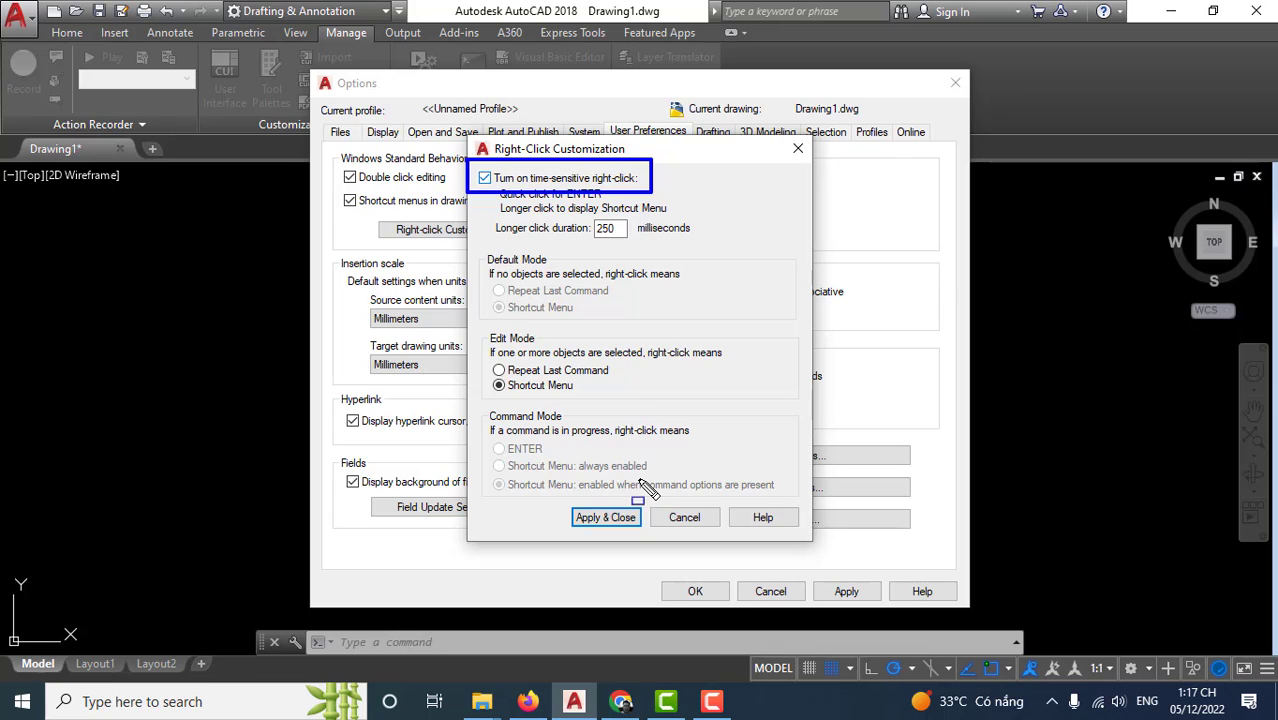
{"action": "key", "text": "e"}
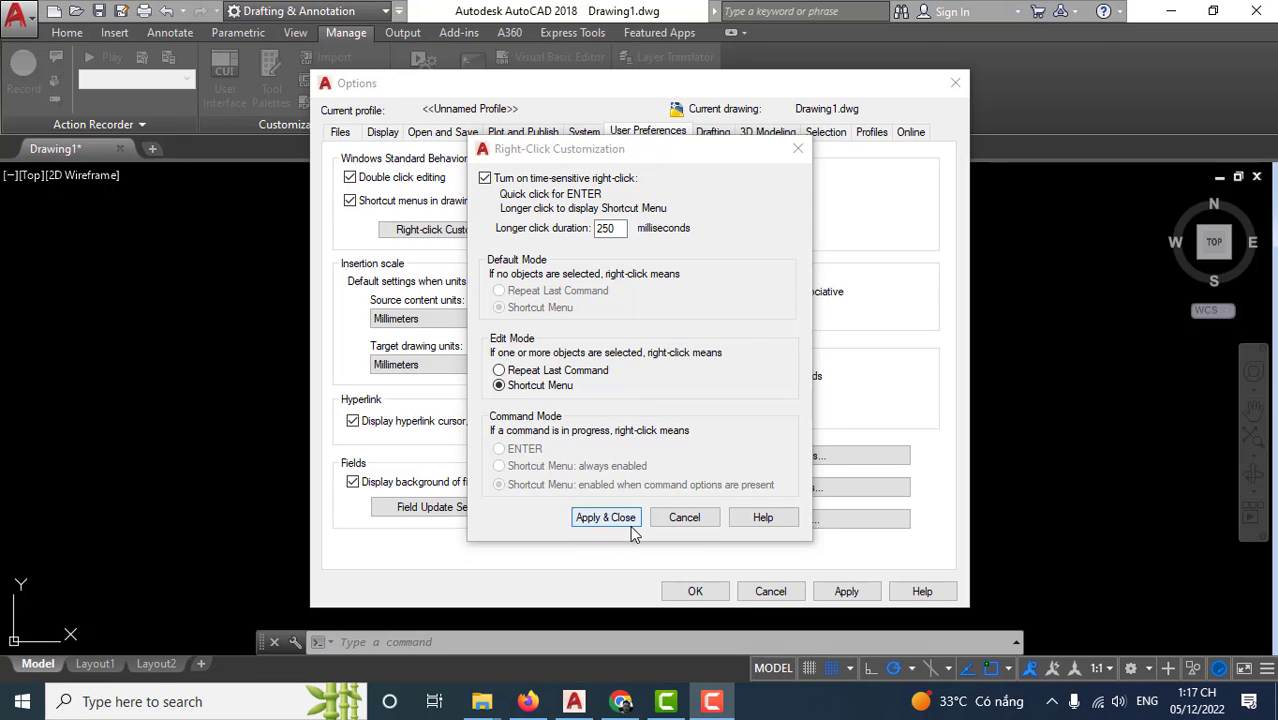
{"action": "left_click", "coordinate": [610, 517]}
{"action": "left_click", "coordinate": [816, 596]}
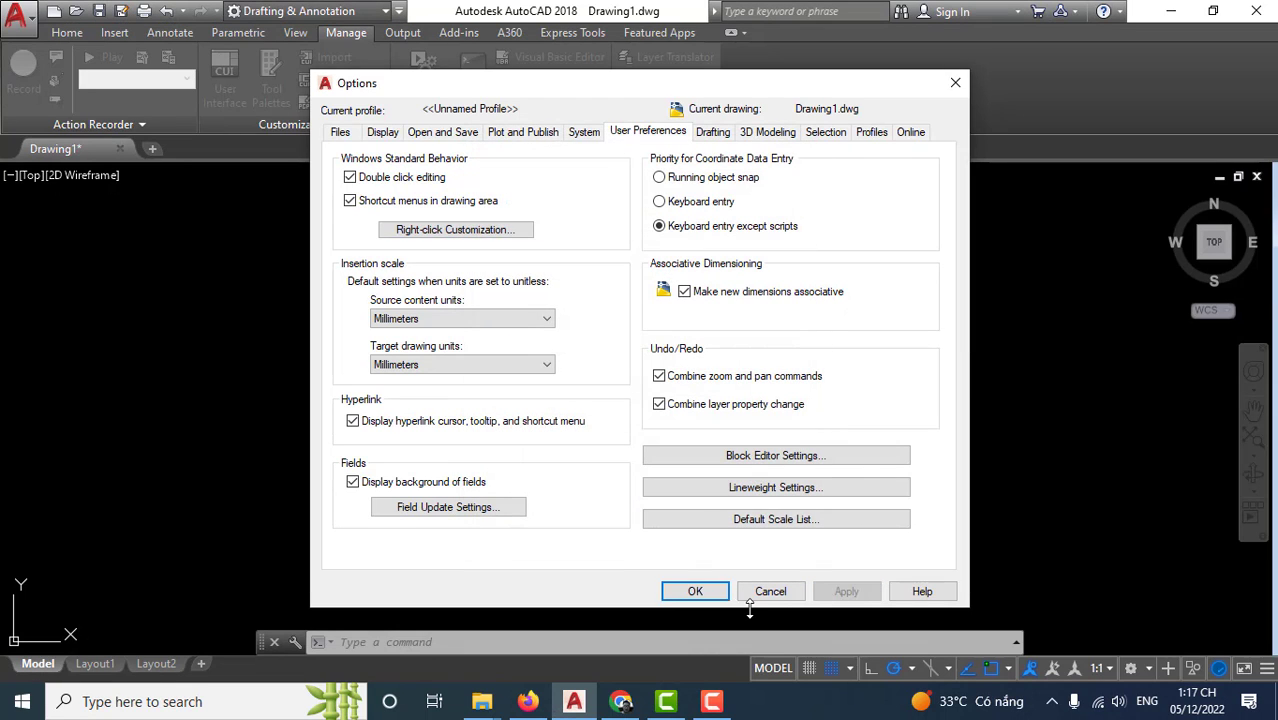
{"action": "left_click", "coordinate": [695, 591]}
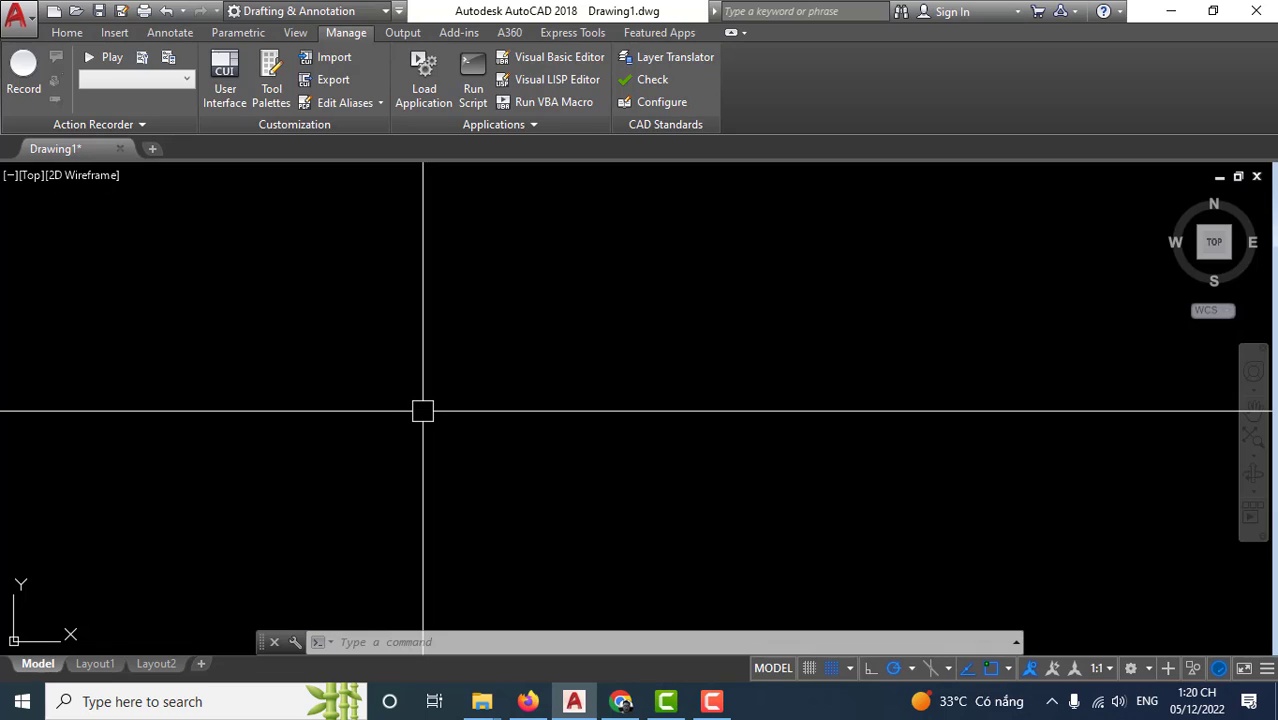
Step: Check the autocomplete suggestions showing CO runs COPY and C runs CIRCLE
{"action": "type", "text": "c"}
{"action": "type", "text": "o"}
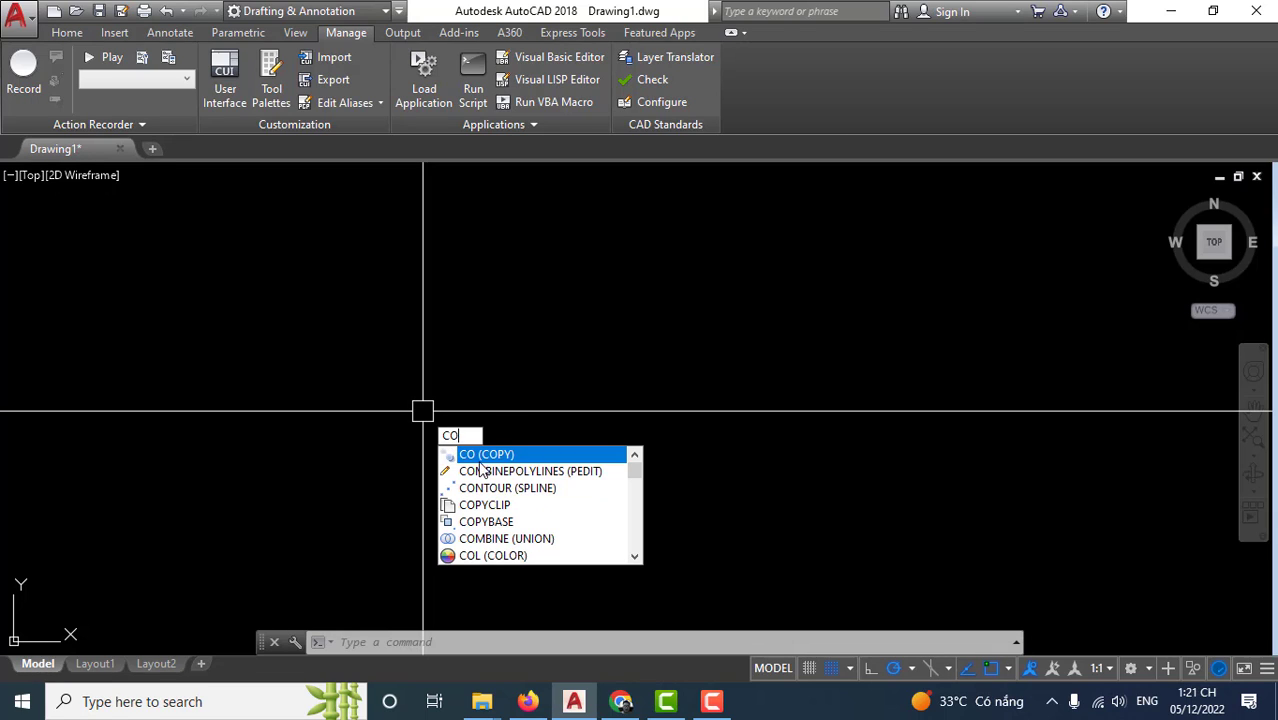
{"action": "left_click", "coordinate": [546, 342]}
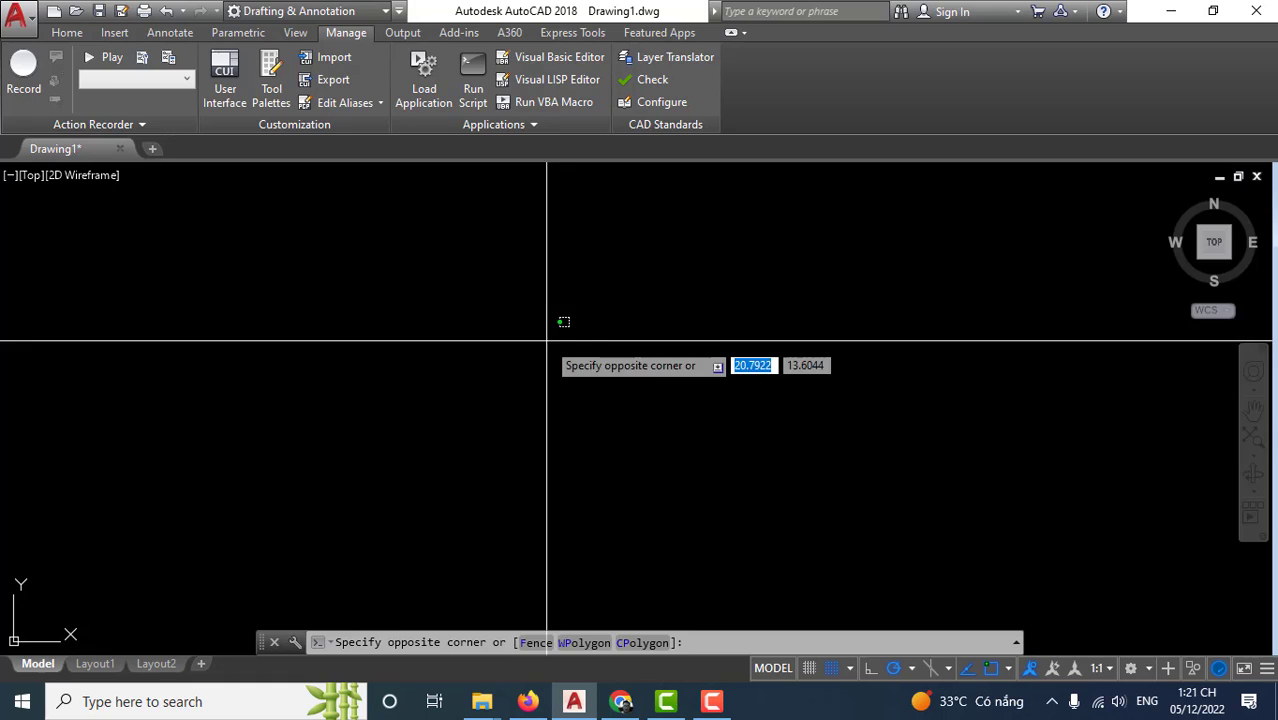
{"action": "type", "text": "c"}
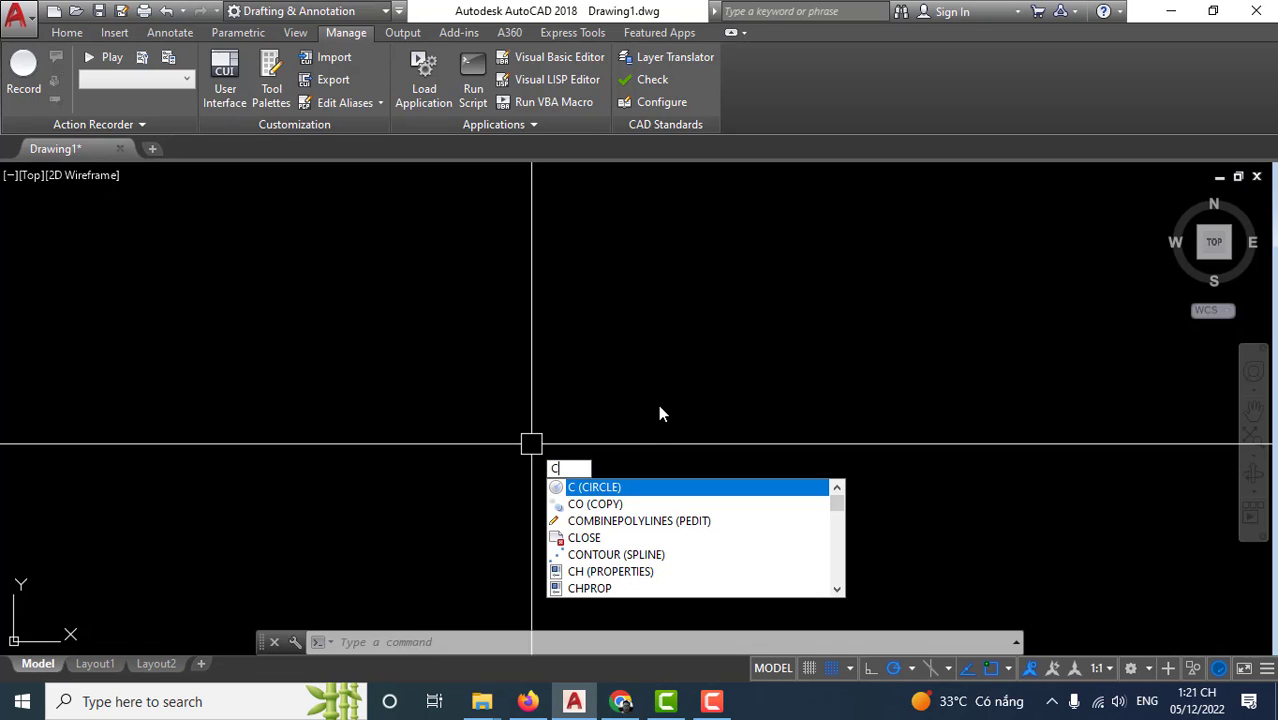
{"action": "left_click", "coordinate": [665, 410]}
{"action": "left_click", "coordinate": [428, 488]}
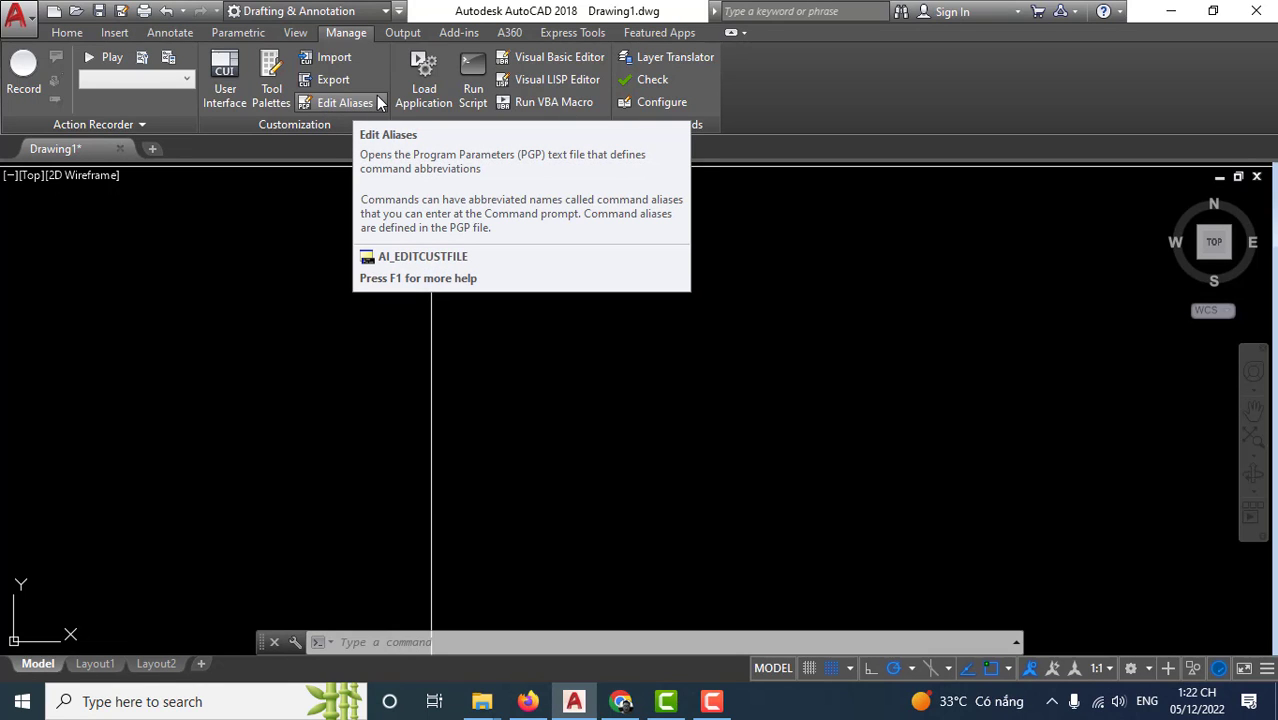
Step: Open acad.pgp in Notepad via Manage > Edit Aliases
{"action": "mouse_move", "coordinate": [295, 103]}
{"action": "left_mouse_down"}
{"action": "mouse_move", "coordinate": [397, 121]}
{"action": "mouse_move", "coordinate": [380, 115]}
{"action": "left_mouse_up"}
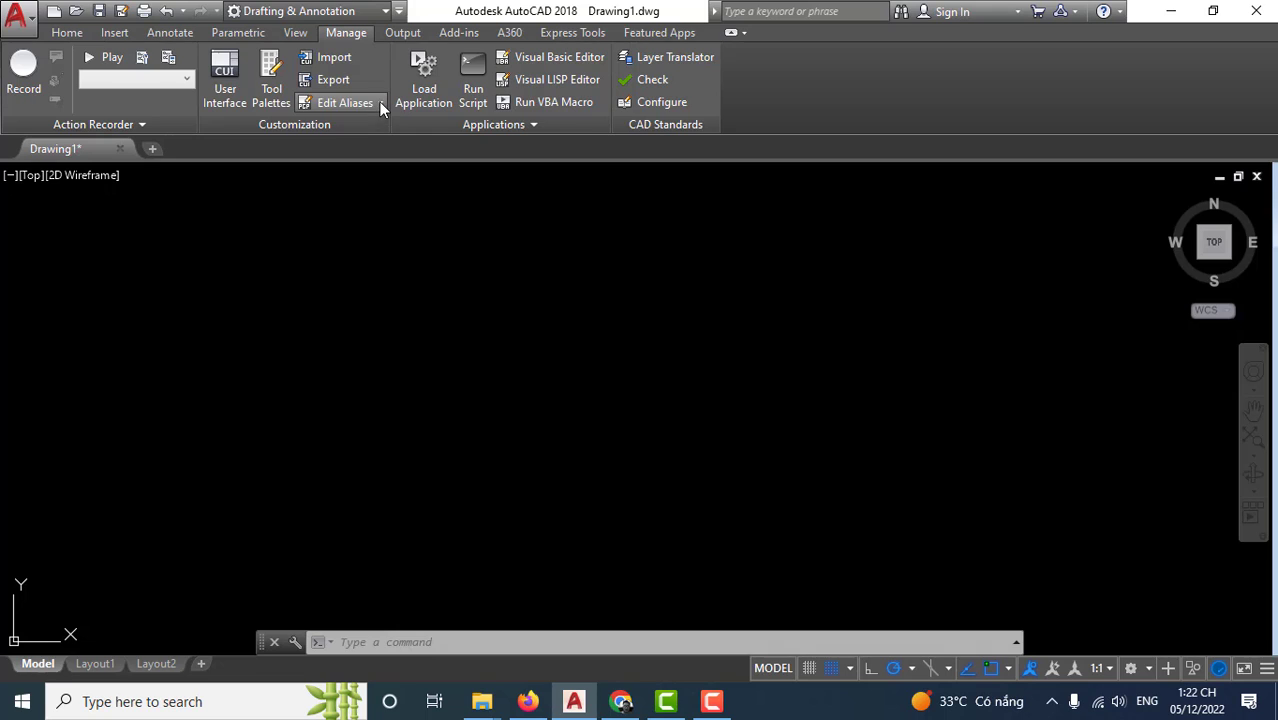
{"action": "left_click", "coordinate": [380, 104]}
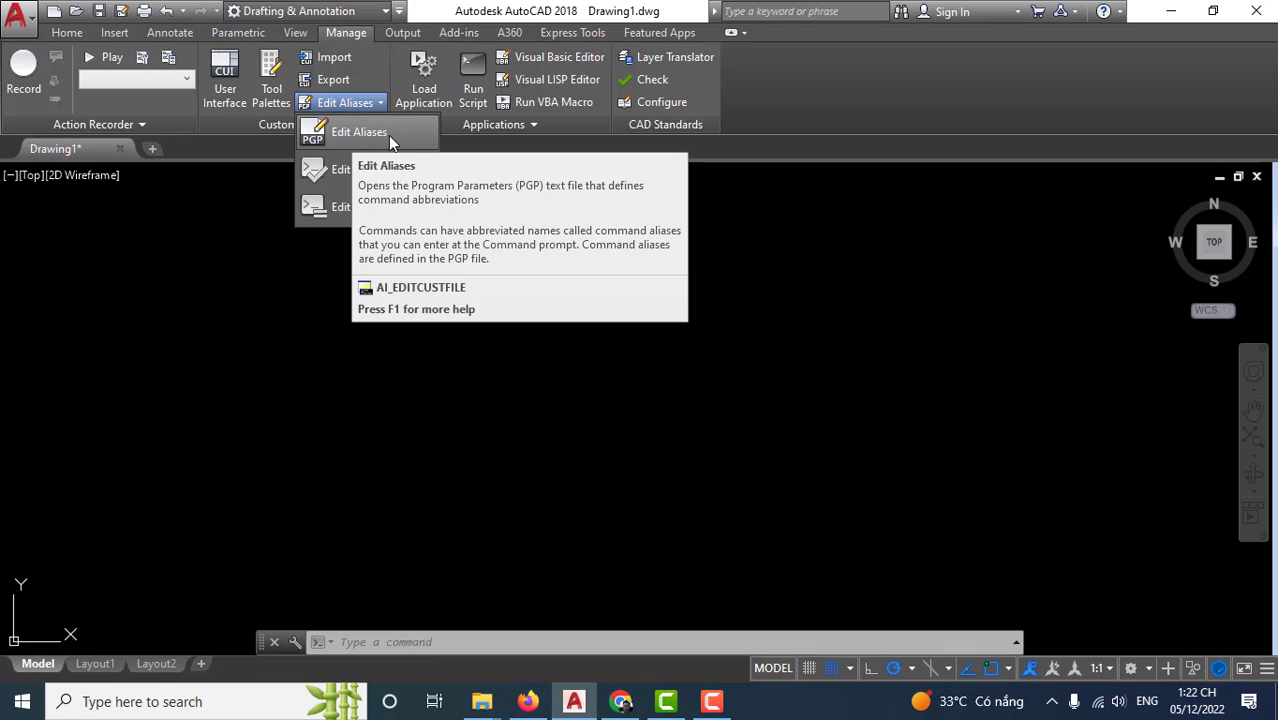
{"action": "left_click", "coordinate": [373, 135]}
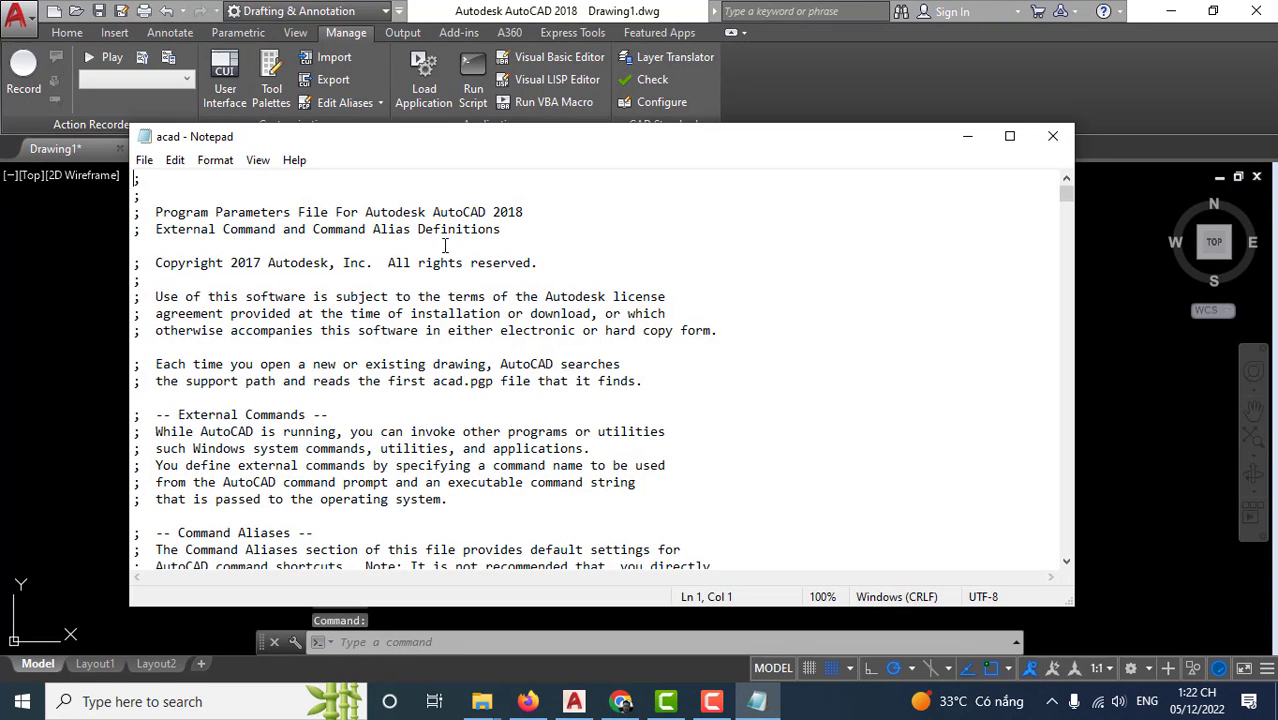
Step: Change CIRCLE's alias from C to CI and COPY's alias from CO to C in acad.pgp
{"action": "scroll", "coordinate": [430, 456], "scroll_direction": "down", "scroll_amount": 7}
{"action": "scroll", "coordinate": [435, 470], "scroll_direction": "down", "scroll_amount": 7}
{"action": "scroll", "coordinate": [440, 485], "scroll_direction": "down", "scroll_amount": 7}
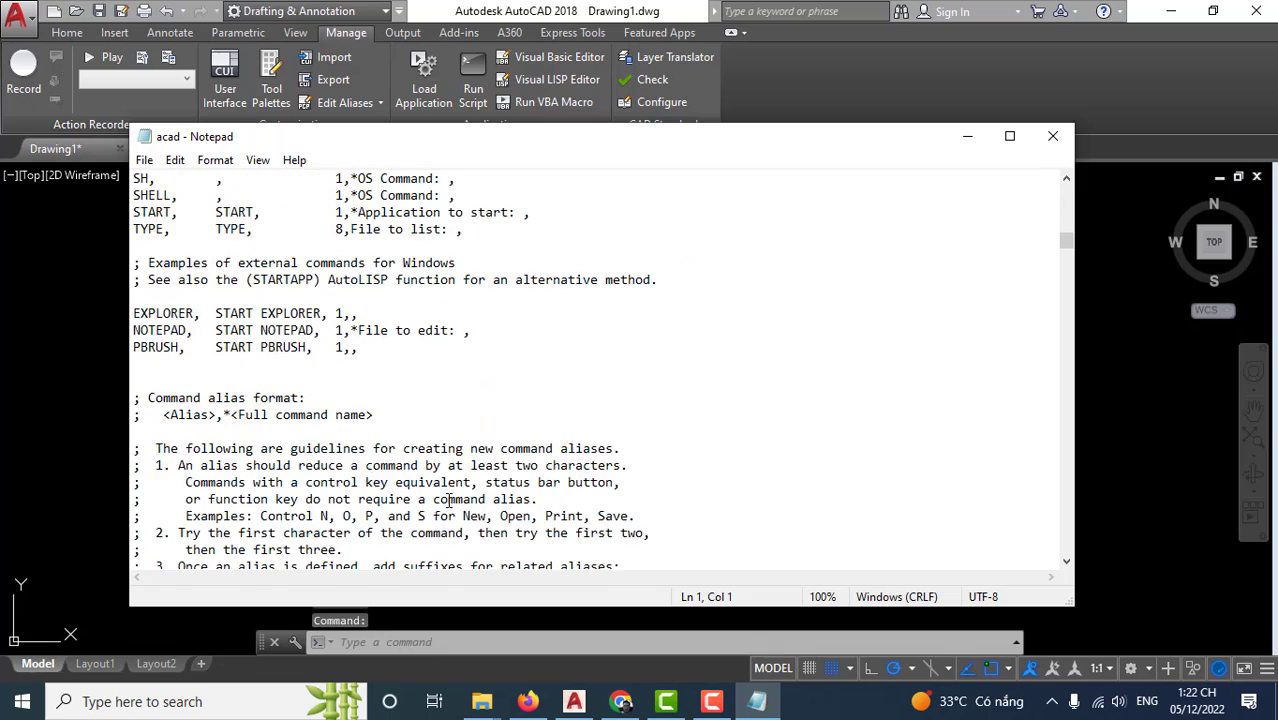
{"action": "scroll", "coordinate": [445, 500], "scroll_direction": "down", "scroll_amount": 7}
{"action": "scroll", "coordinate": [451, 509], "scroll_direction": "down", "scroll_amount": 10}
{"action": "scroll", "coordinate": [453, 510], "scroll_direction": "down", "scroll_amount": 6}
{"action": "scroll", "coordinate": [456, 512], "scroll_direction": "down", "scroll_amount": 2}
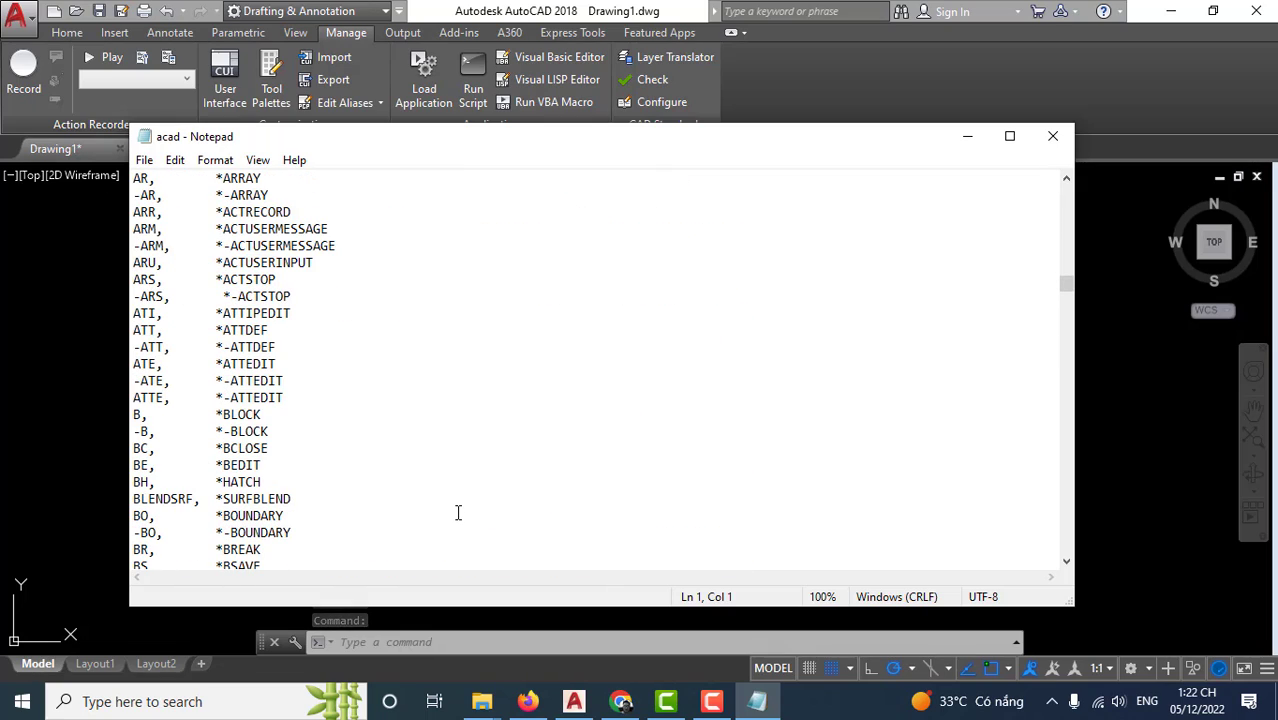
{"action": "scroll", "coordinate": [458, 513], "scroll_direction": "down", "scroll_amount": 1}
{"action": "scroll", "coordinate": [458, 513], "scroll_direction": "down", "scroll_amount": 3}
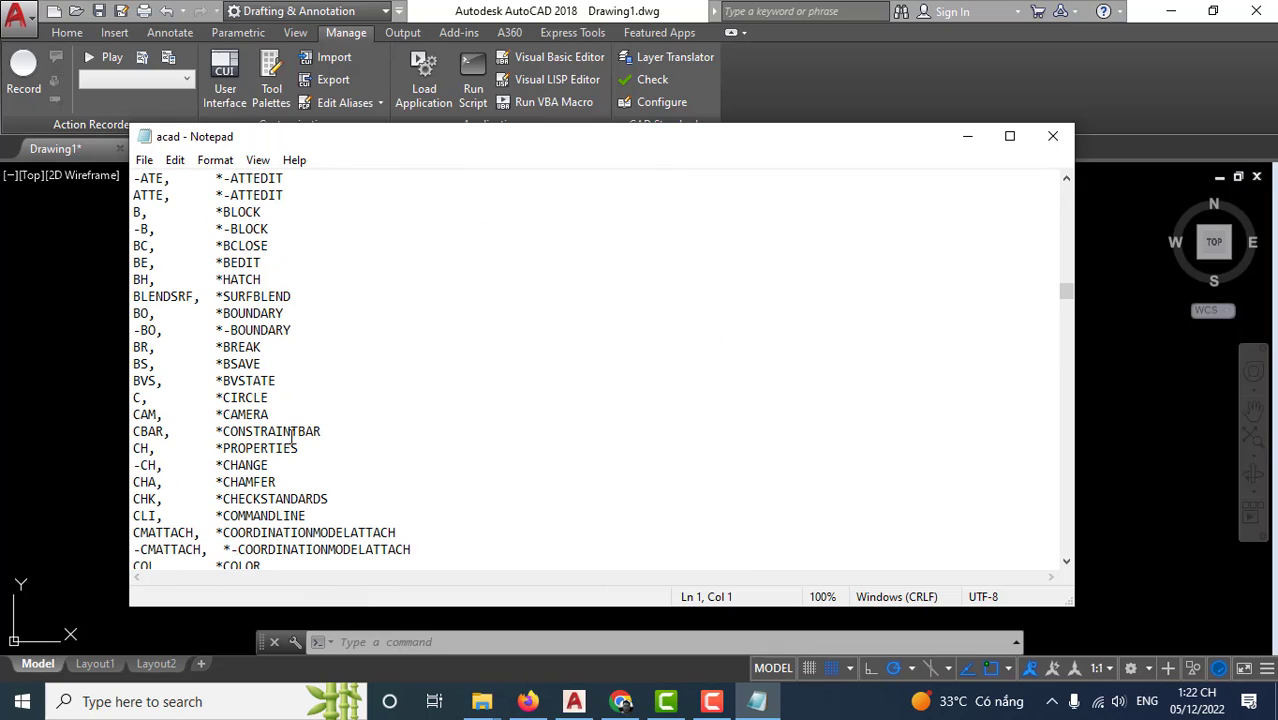
{"action": "left_click", "coordinate": [281, 401]}
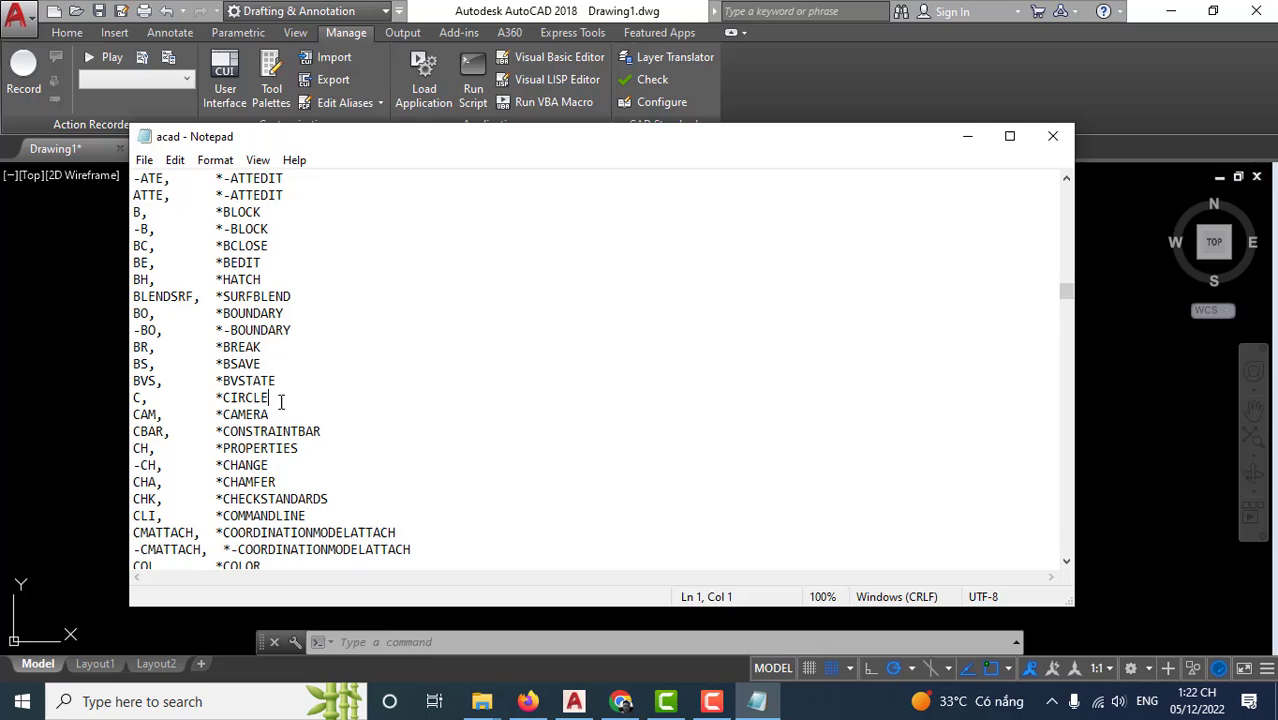
{"action": "left_click", "coordinate": [142, 397]}
{"action": "type", "text": "I"}
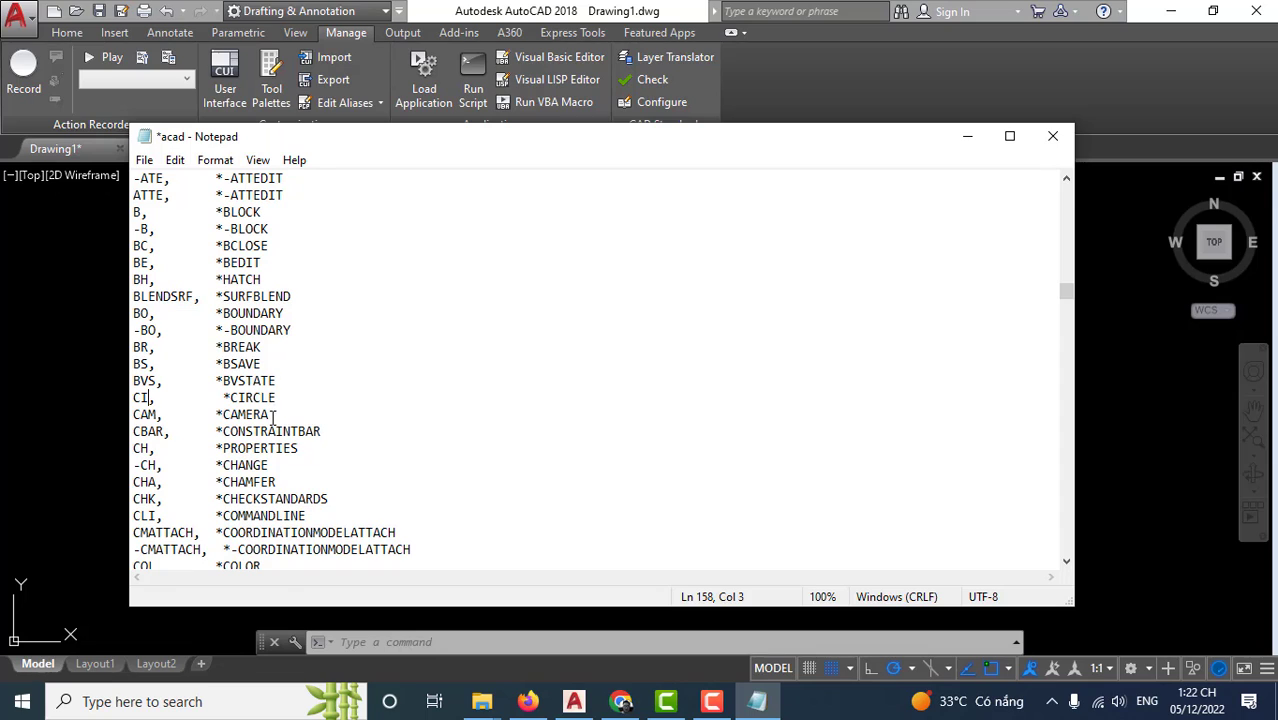
{"action": "scroll", "coordinate": [272, 420], "scroll_direction": "down", "scroll_amount": 1}
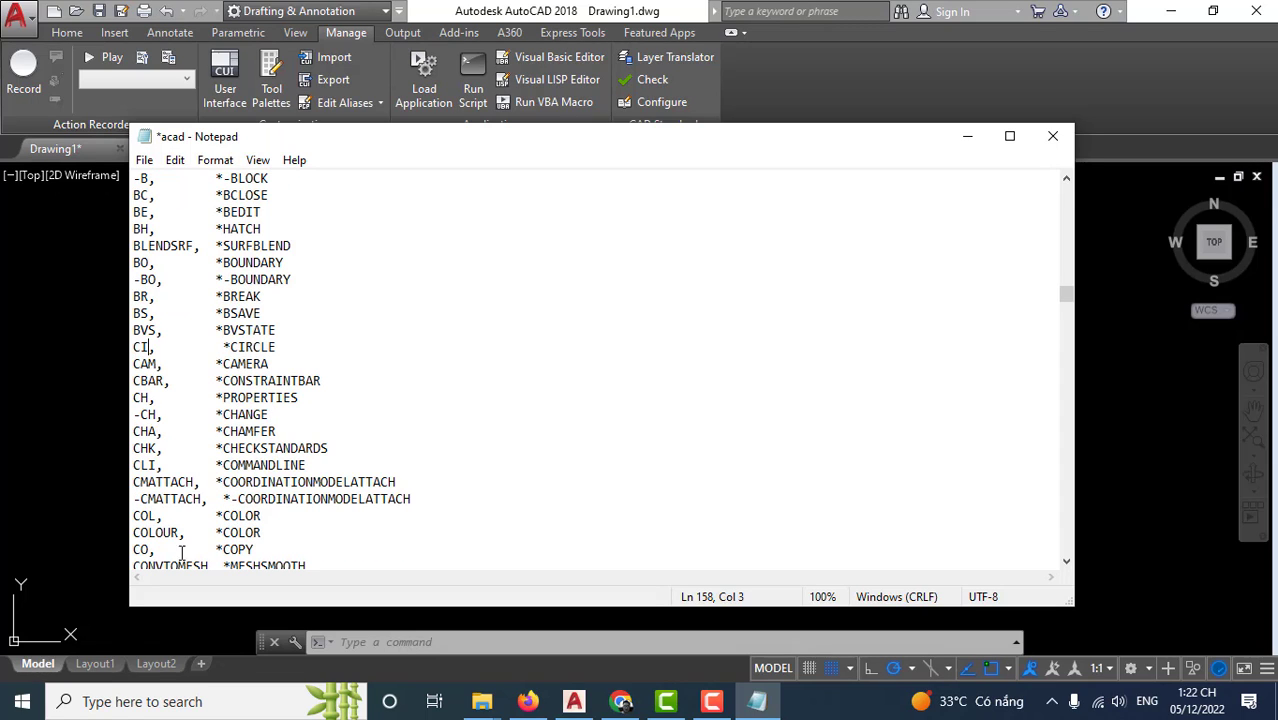
{"action": "left_click", "coordinate": [149, 549]}
{"action": "key", "text": "BackSpace"}
Step: Save the edited acad.pgp file and close Notepad
{"action": "scroll", "coordinate": [186, 210], "scroll_direction": "down", "scroll_amount": 2}
{"action": "scroll", "coordinate": [186, 204], "scroll_direction": "down", "scroll_amount": 1}
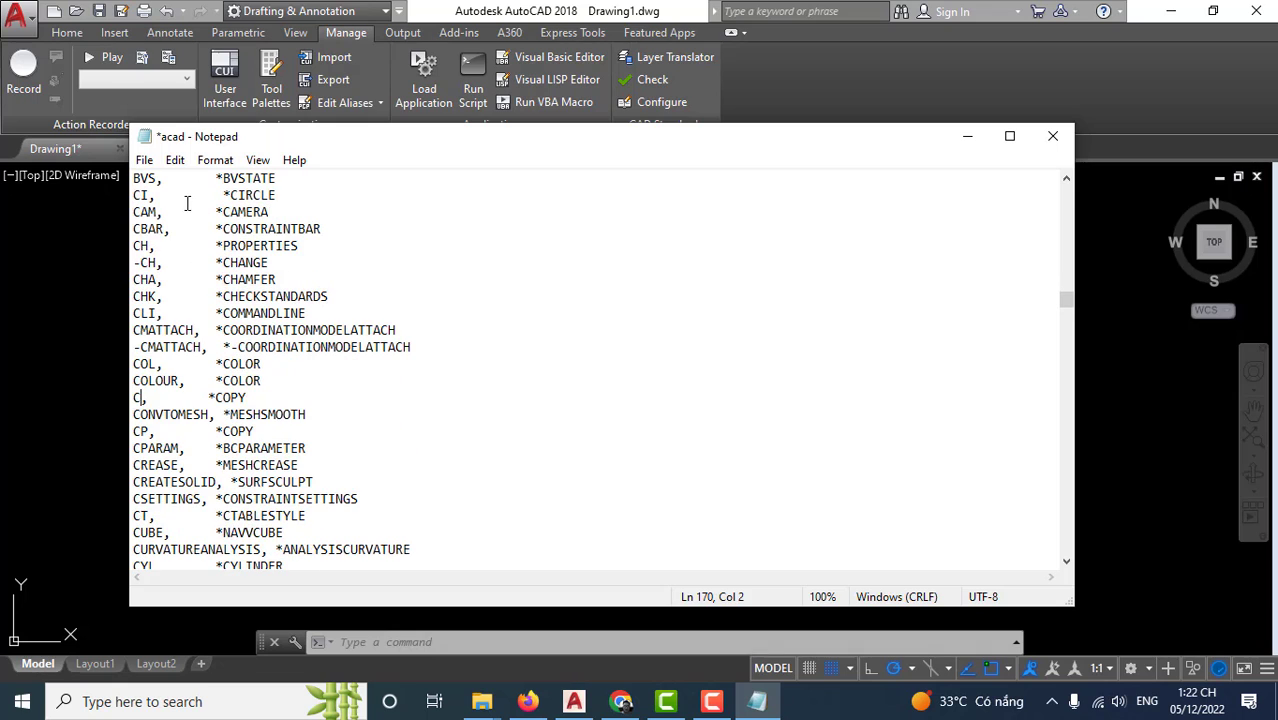
{"action": "left_click", "coordinate": [144, 160]}
{"action": "left_click", "coordinate": [197, 245]}
{"action": "left_click", "coordinate": [1052, 136]}
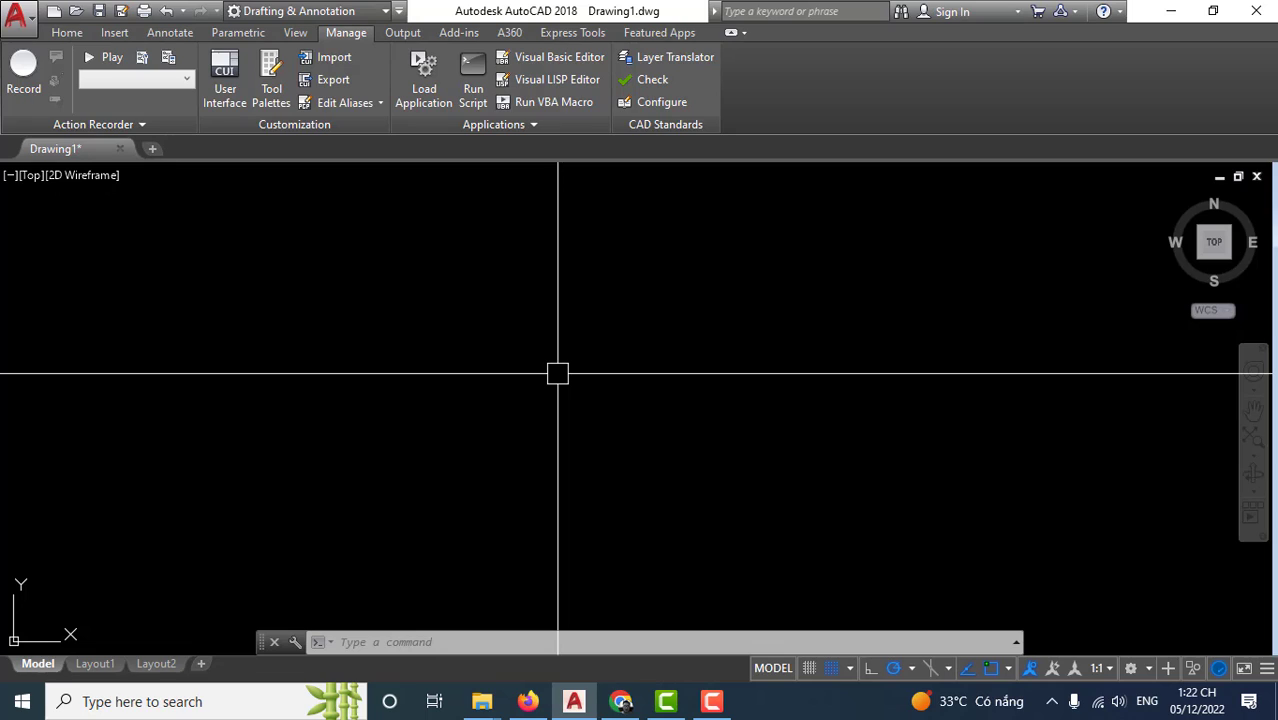
Step: Run REINIT with PGP File ticked to reload the edited command aliases
{"action": "type", "text": "REI"}
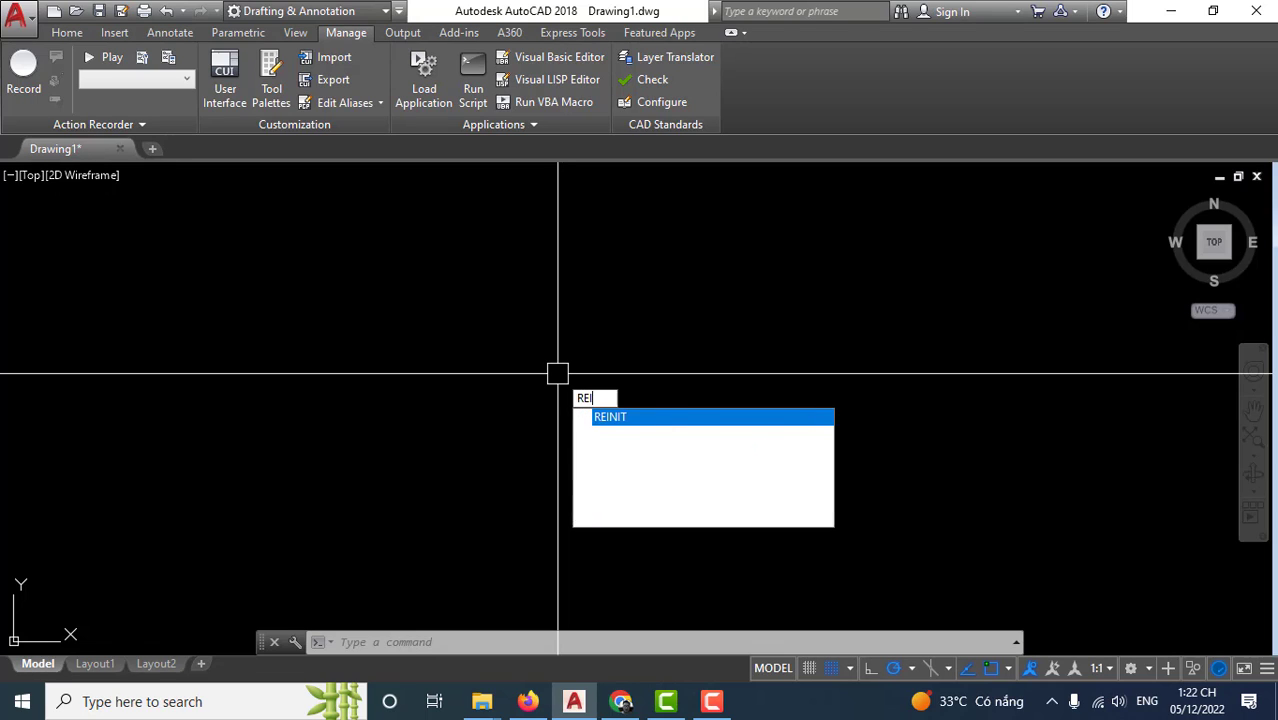
{"action": "type", "text": "NIT"}
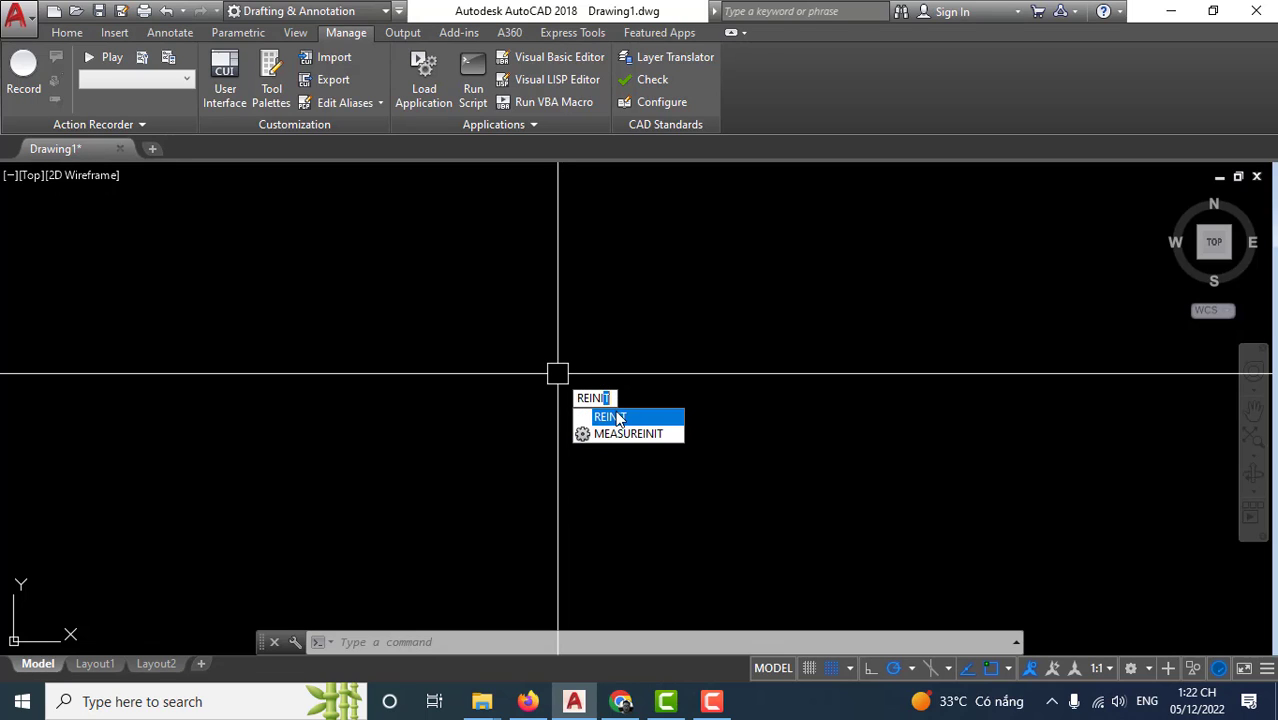
{"action": "left_click", "coordinate": [616, 417]}
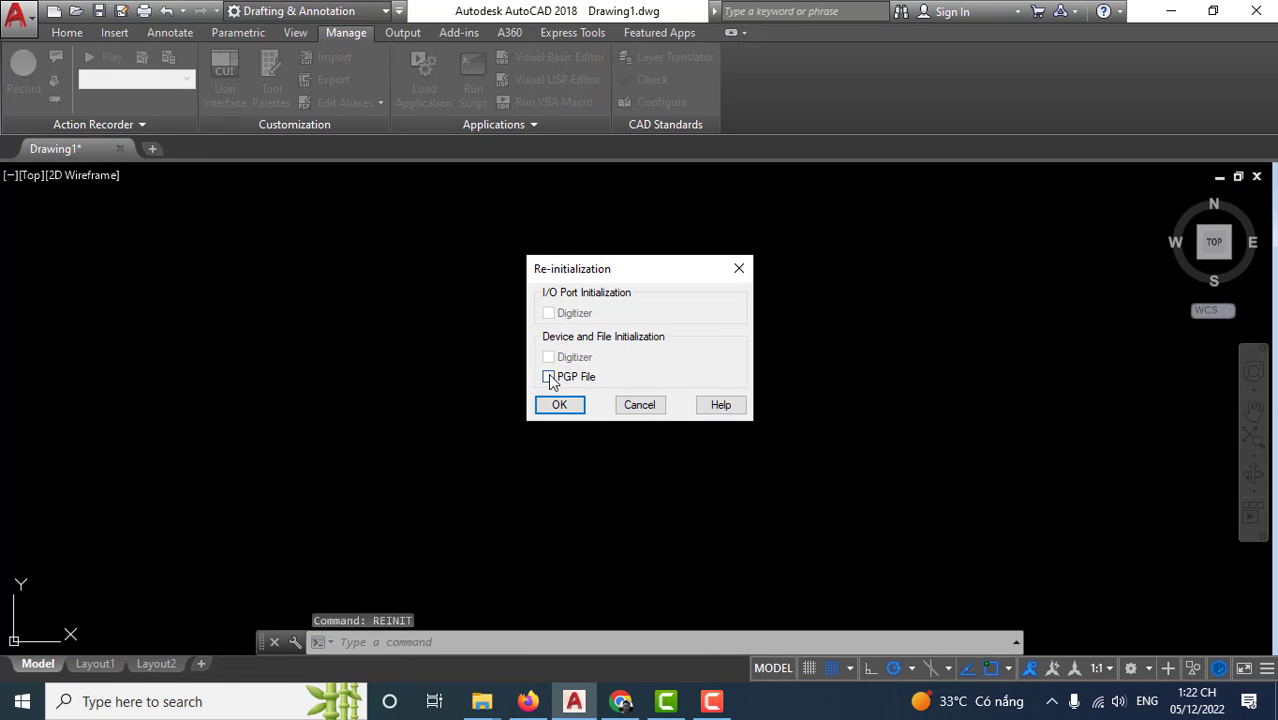
{"action": "left_click", "coordinate": [551, 378]}
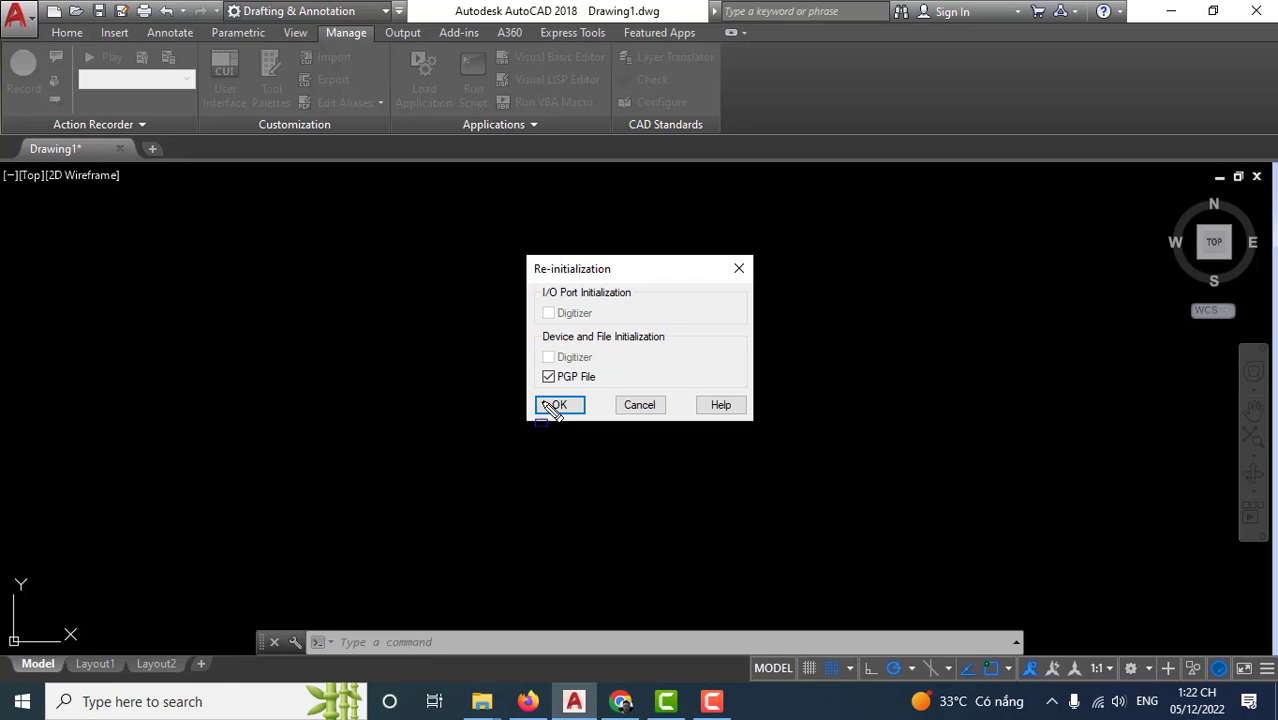
{"action": "left_click_drag", "start_coordinate": [519, 356], "coordinate": [591, 382]}
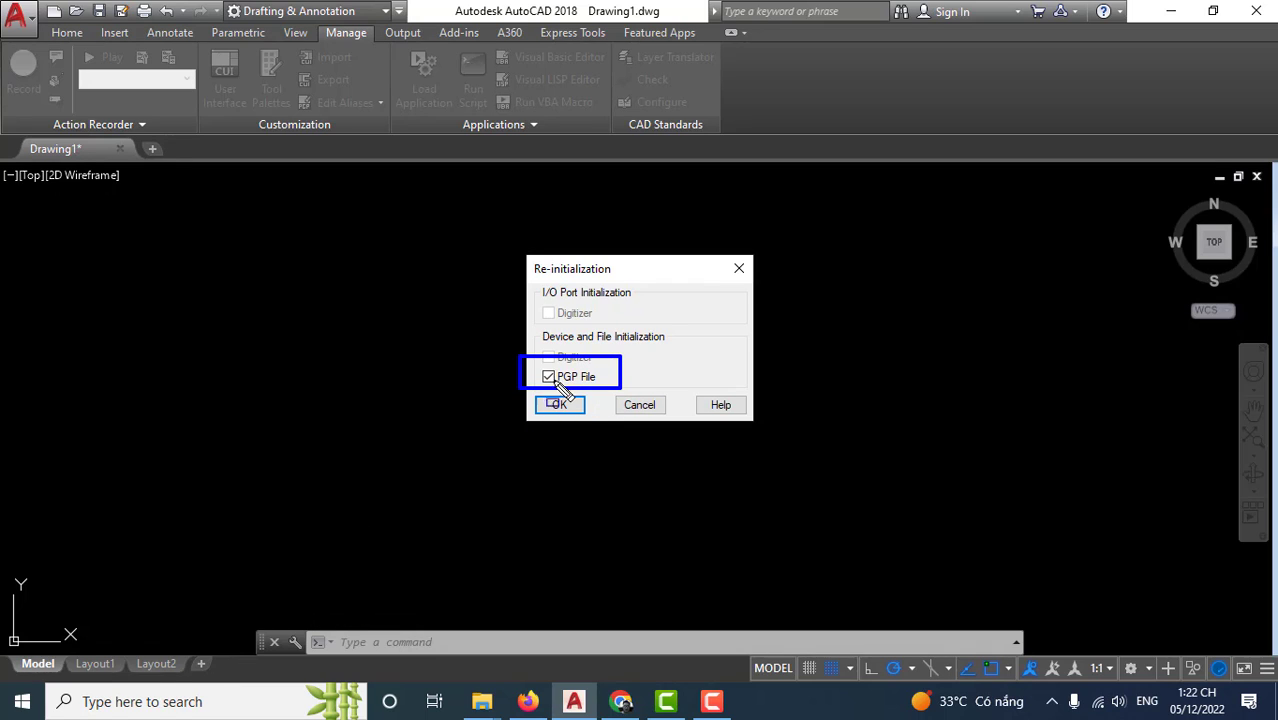
{"action": "key", "text": "Escape"}
{"action": "left_click", "coordinate": [578, 410]}
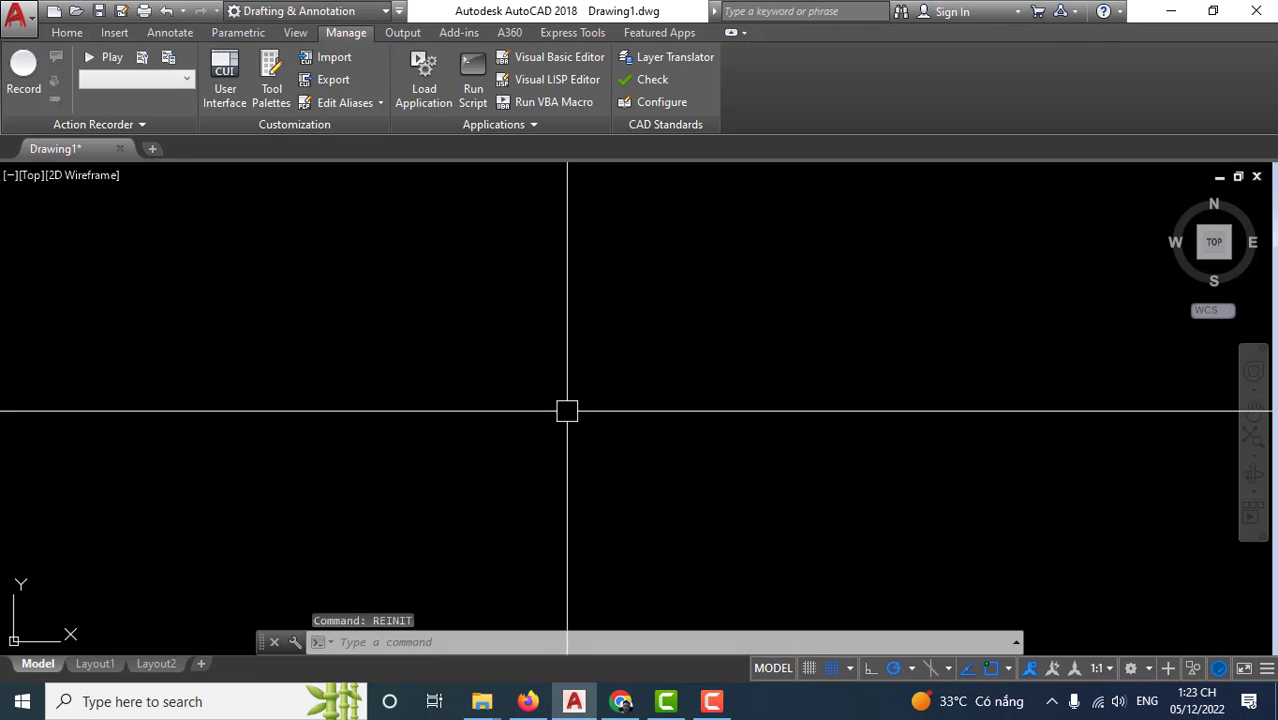
{"action": "type", "text": "c"}
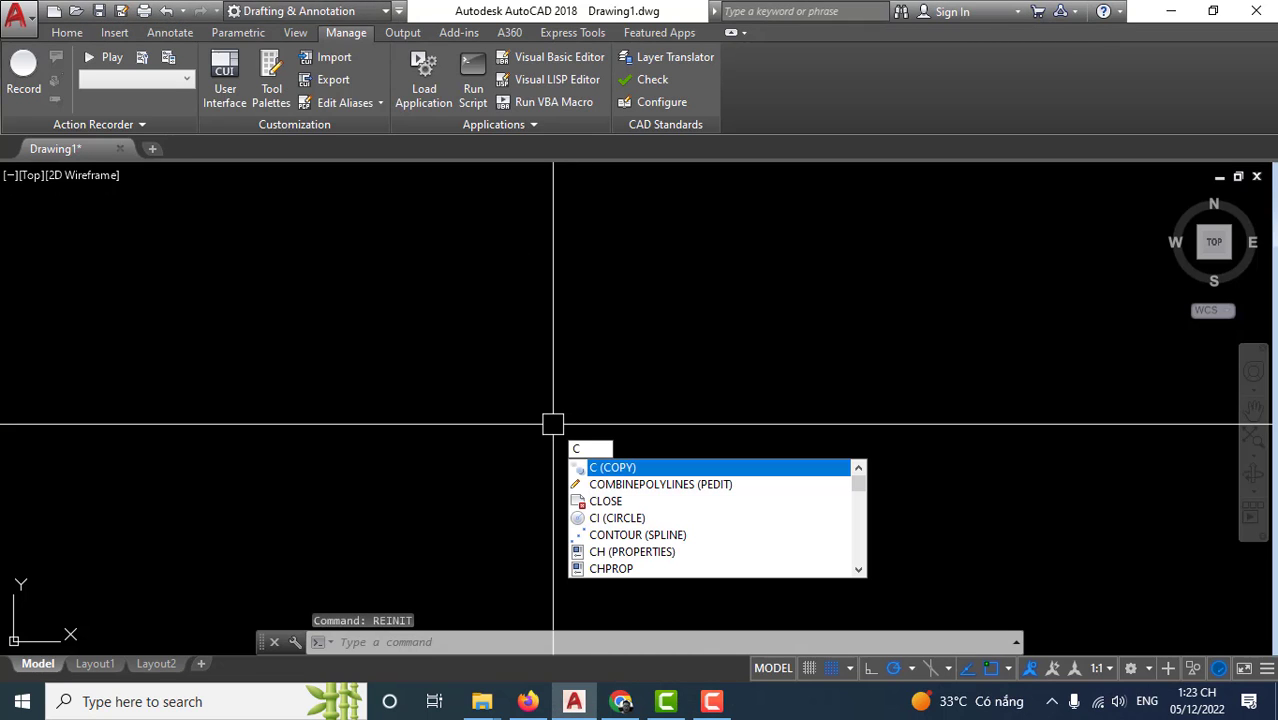
{"action": "left_click", "coordinate": [622, 378]}
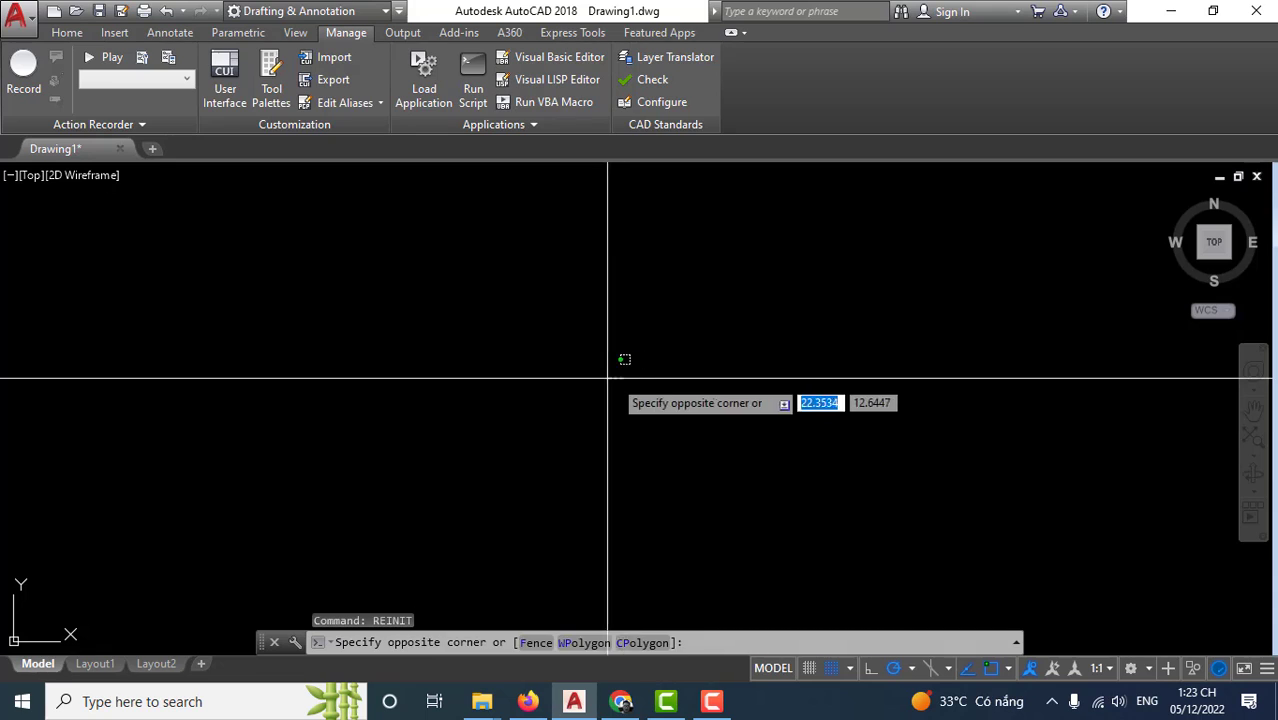
{"action": "type", "text": "i"}
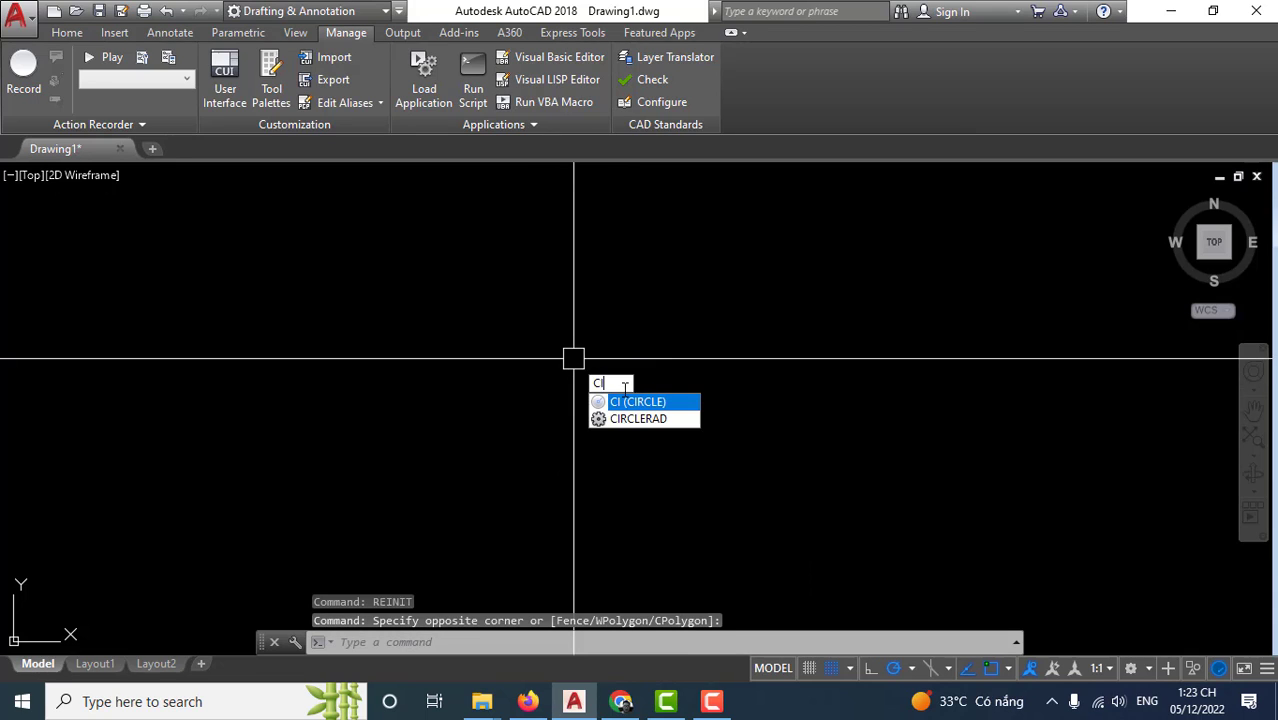
{"action": "key", "text": "Return"}
{"action": "key", "text": "Escape"}
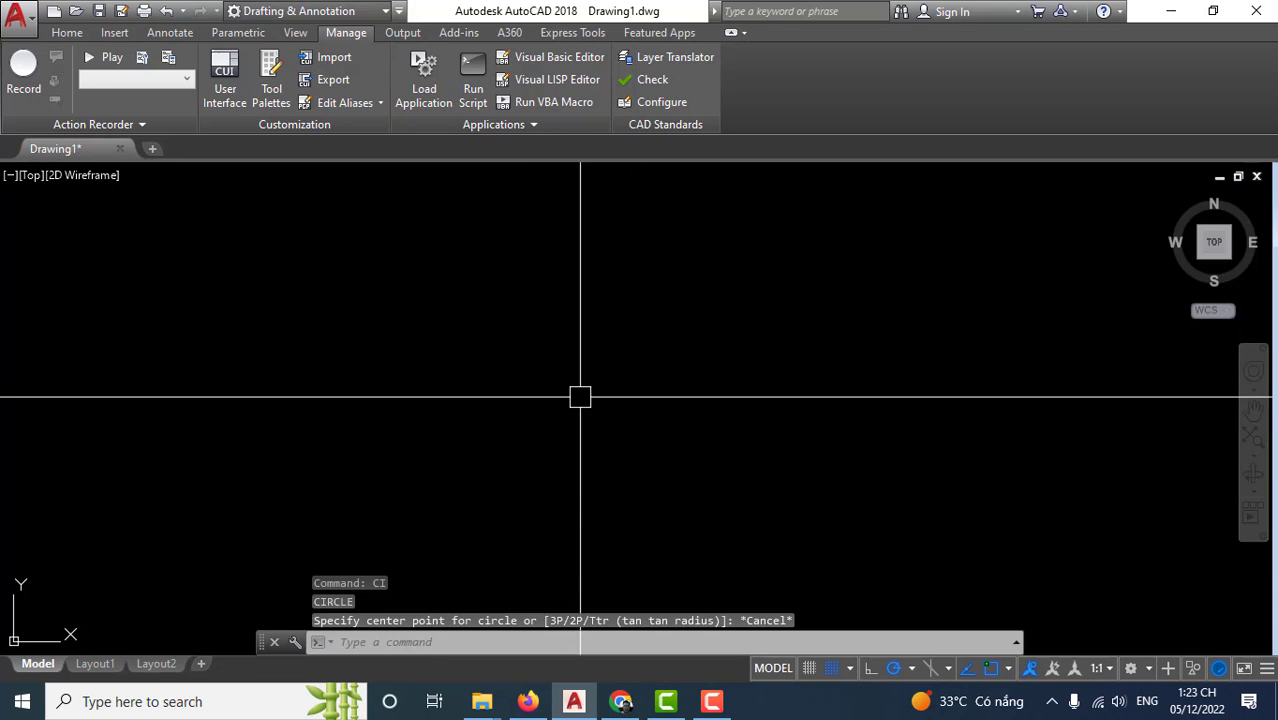